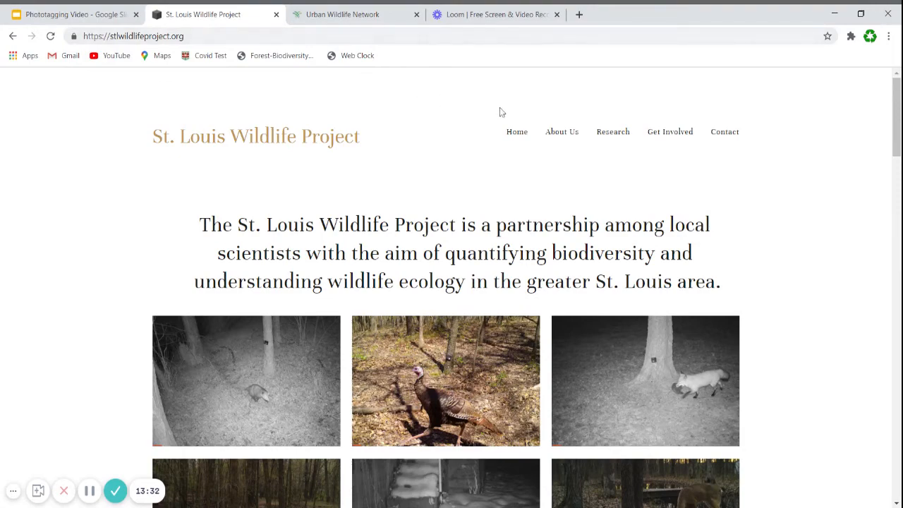
Step: Open the Training Materials from the St. Louis Wildlife Project's Community Science page
mouse_move(672, 137)
left_click(676, 162)
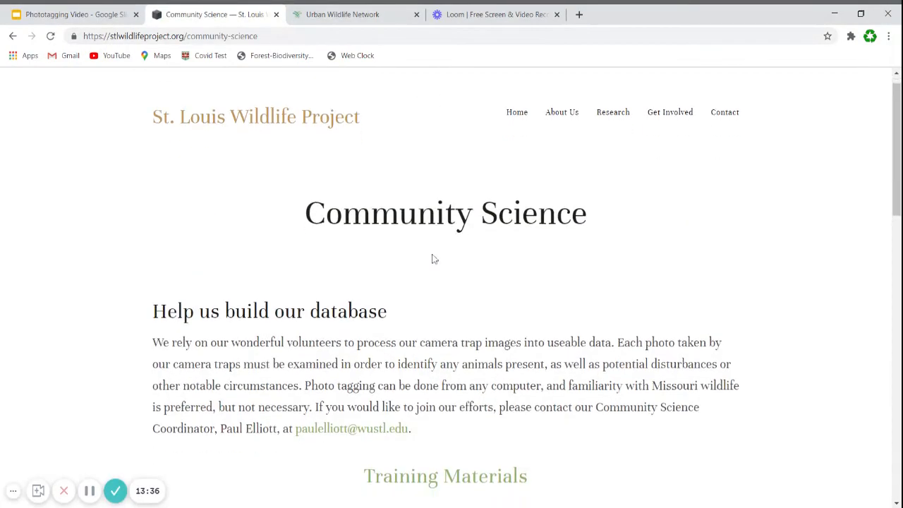
scroll(436, 259, "down", 3)
scroll(436, 259, "down", 1)
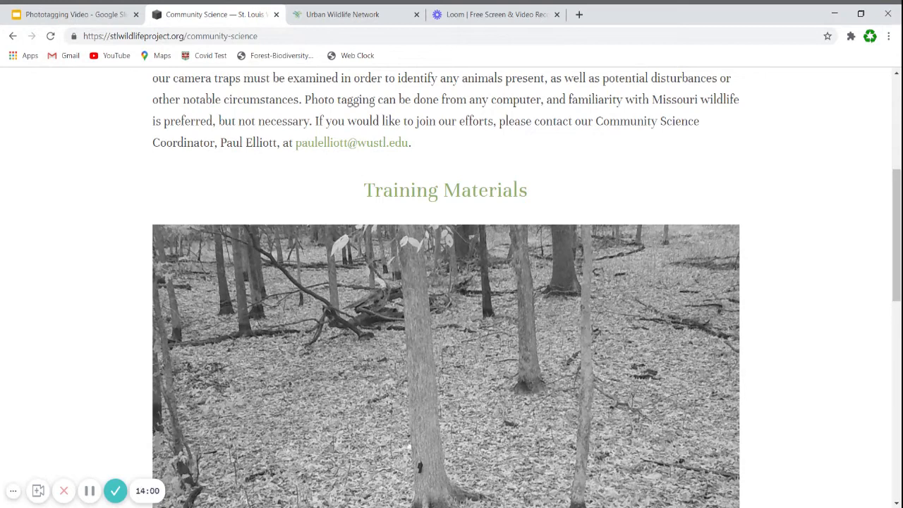
left_click(480, 193)
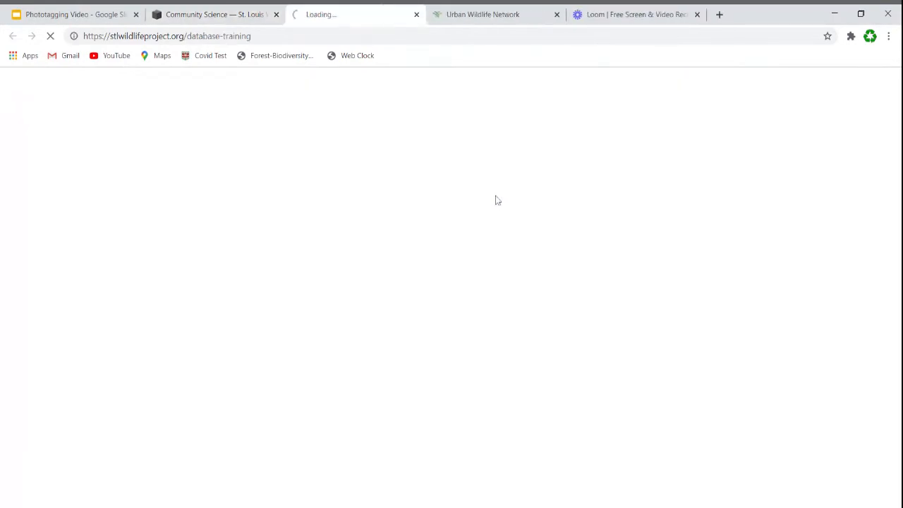
Step: Open the Animal Identification User Guide from the UWIN Database Training Materials page
scroll(105, 204, "down", 4)
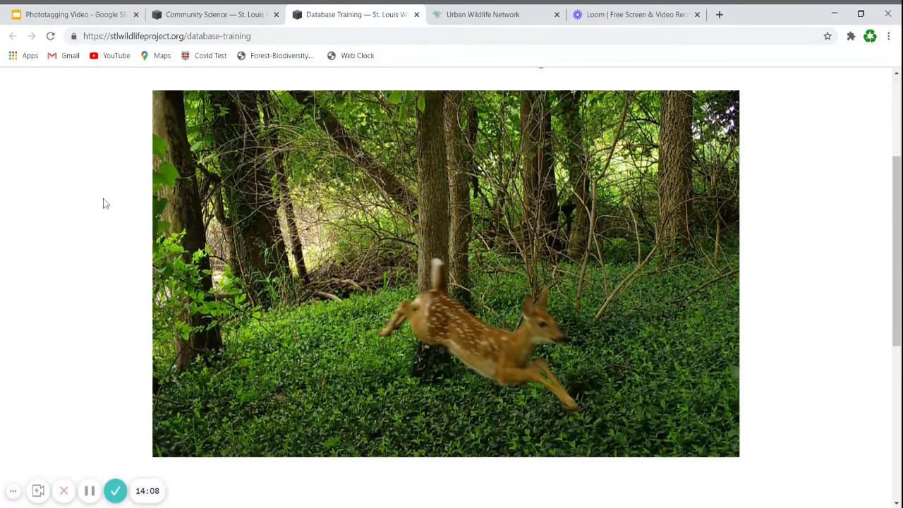
scroll(105, 204, "up", 4)
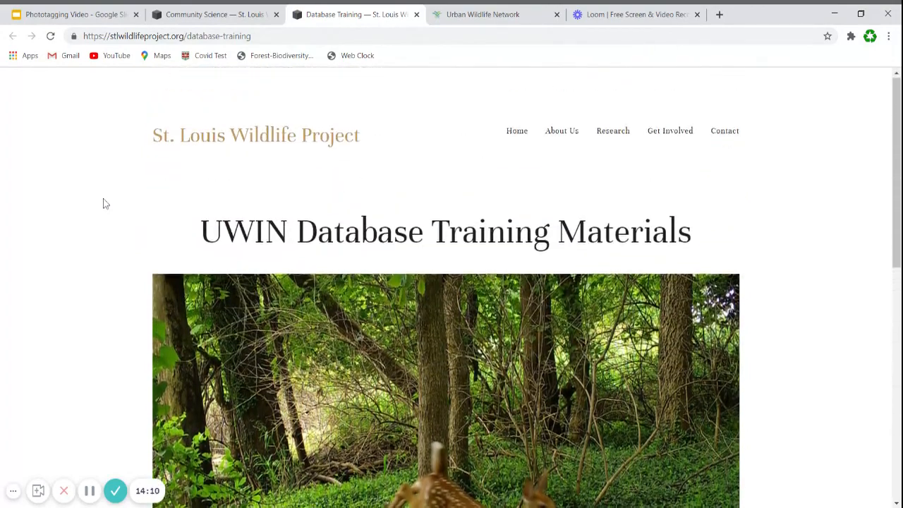
scroll(105, 204, "down", 5)
scroll(105, 204, "down", 2)
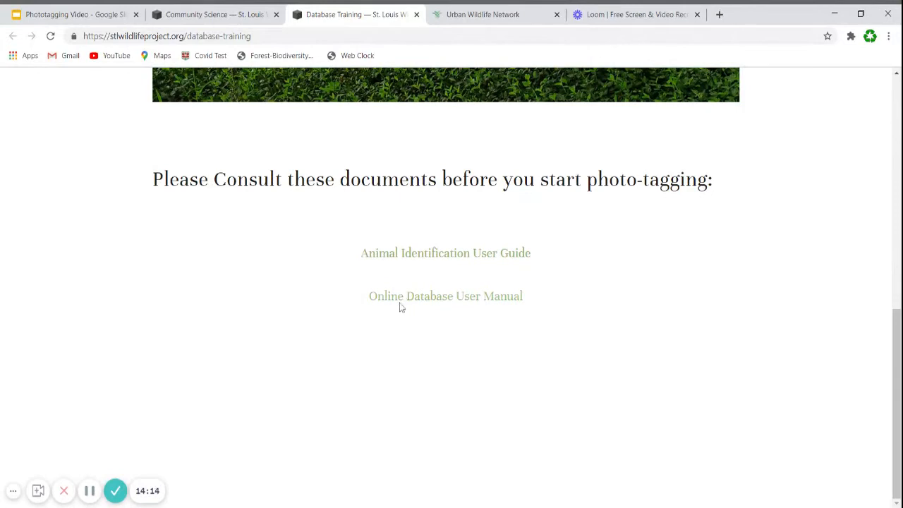
left_click(479, 256)
scroll(322, 262, "down", 10)
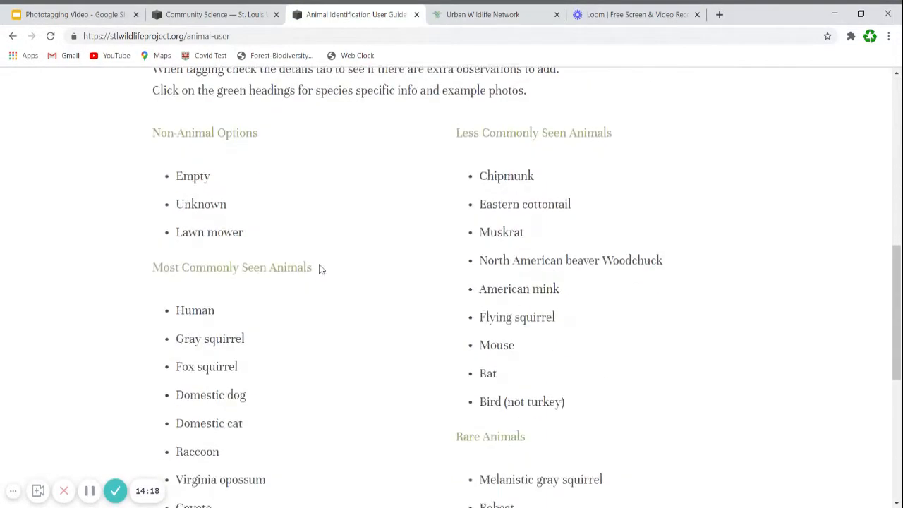
Step: Open the guide's Rare Animals page and review the melanistic gray squirrel characteristics and example photos
scroll(459, 256, "down", 1)
left_click(474, 254)
scroll(360, 235, "down", 8)
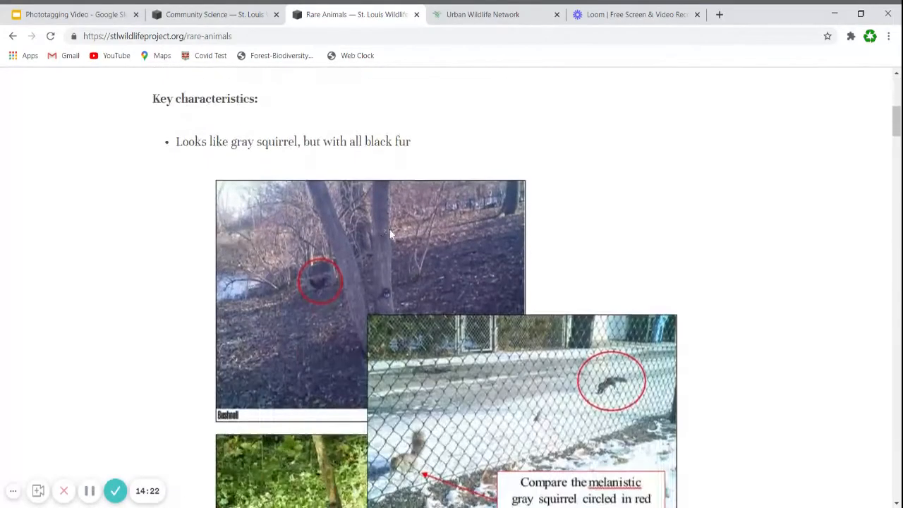
scroll(536, 300, "down", 2)
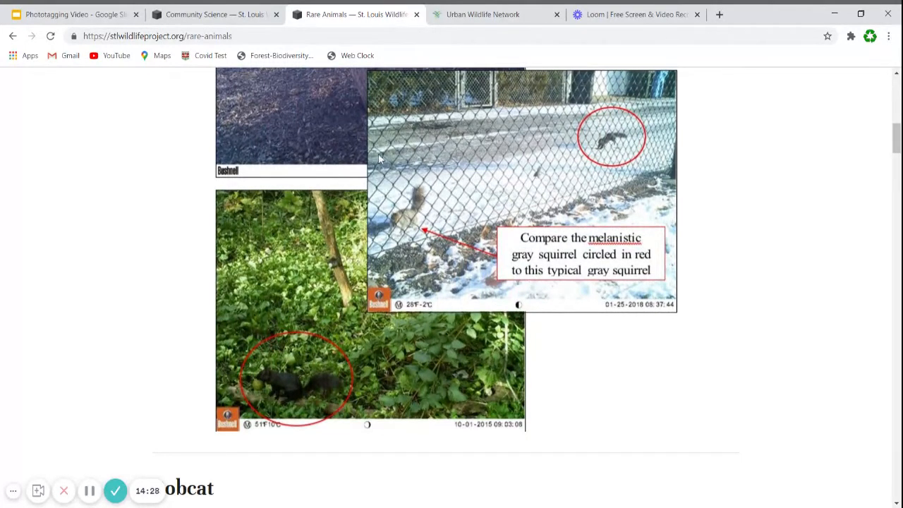
left_click(90, 491)
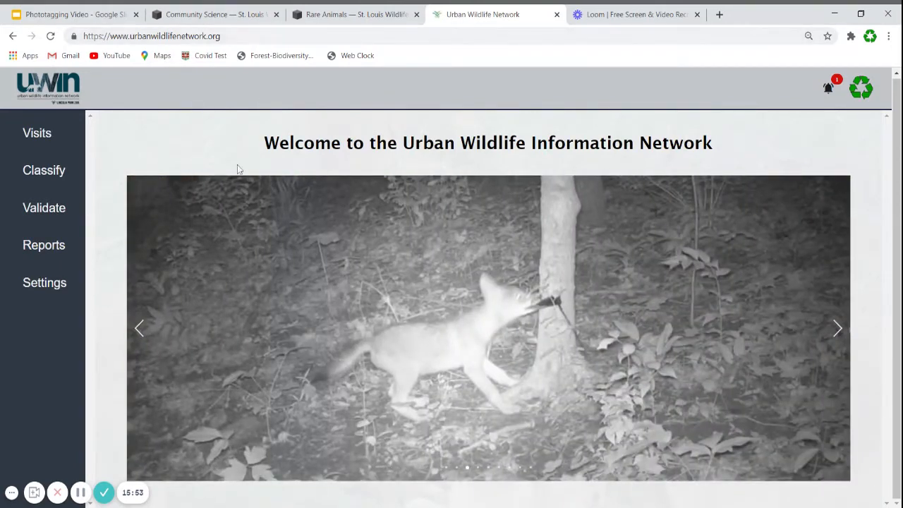
Step: Open the assigned photo groups for classification on the Urban Wildlife Network site and go to the third page of the list
left_click(57, 174)
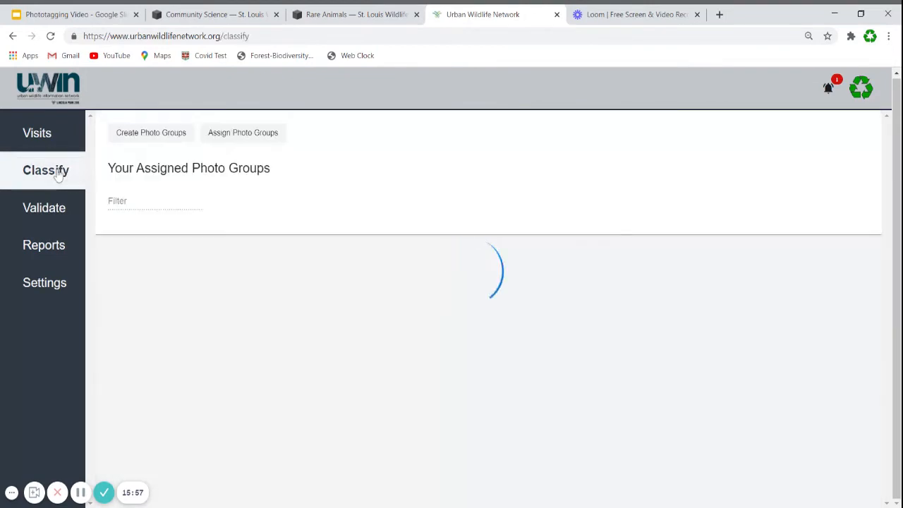
left_click(835, 401)
left_click(835, 403)
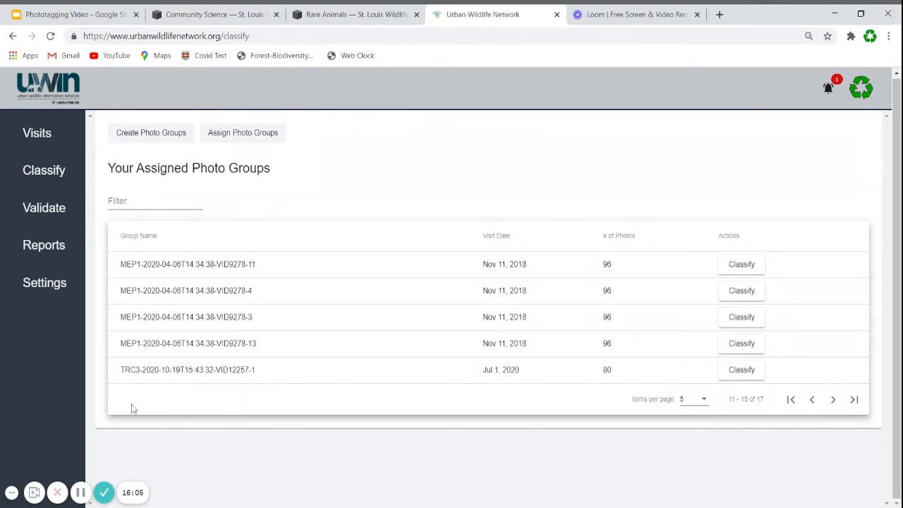
Step: Examine the location abbreviations at the start of the assigned TRC3 and MEP1 photo group names
left_click_drag(121, 370, 141, 370)
left_click(321, 374)
left_click_drag(121, 370, 141, 370)
left_click(295, 374)
left_click_drag(121, 343, 141, 343)
left_click(404, 376)
left_click_drag(124, 370, 143, 371)
left_click(434, 377)
Step: Open the TRC3 photo group for classification and save photo 31 with one Armadillo and details N/A
left_click(741, 370)
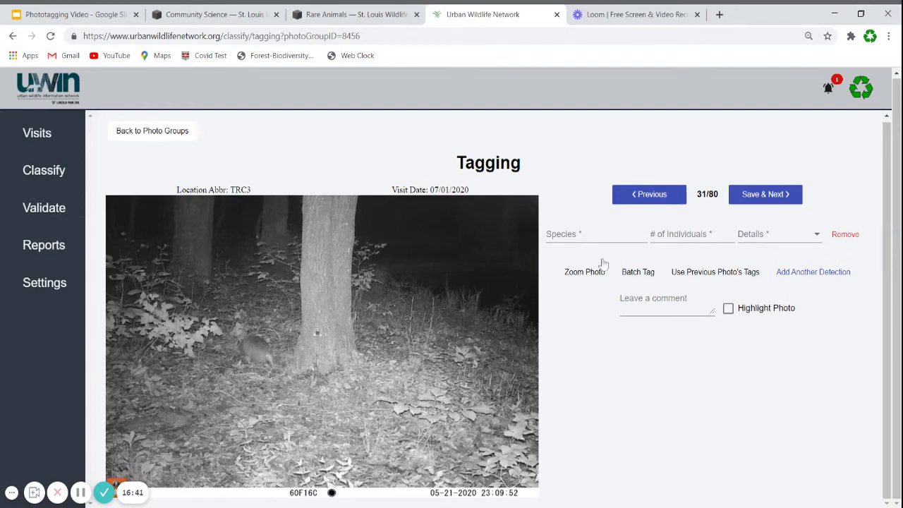
left_click(591, 234)
type("arm")
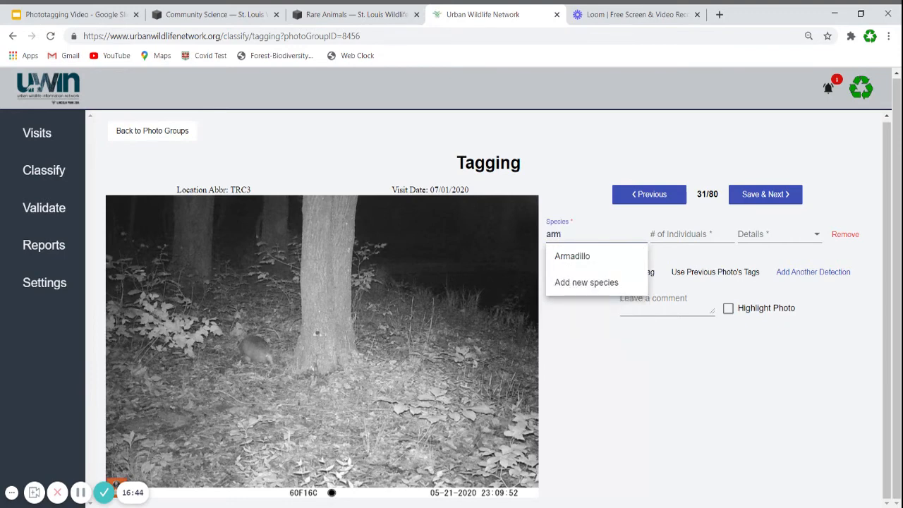
left_click(571, 256)
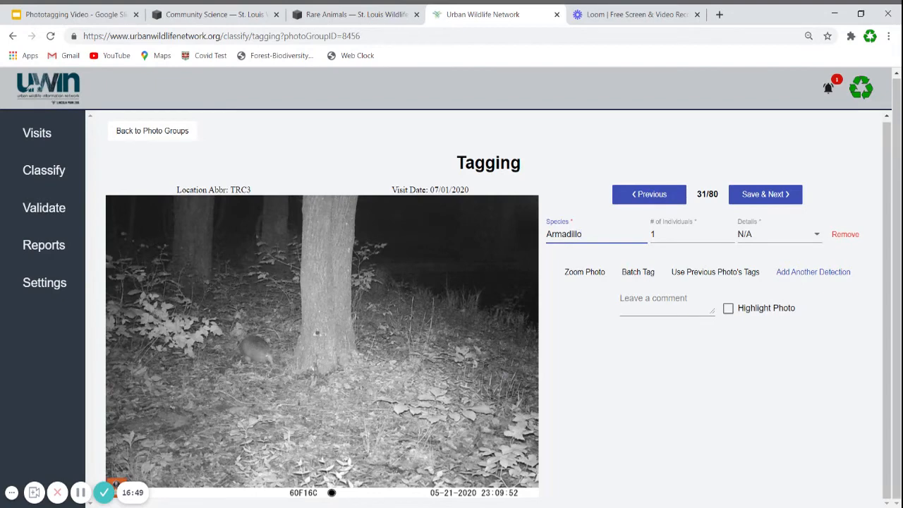
left_click(773, 237)
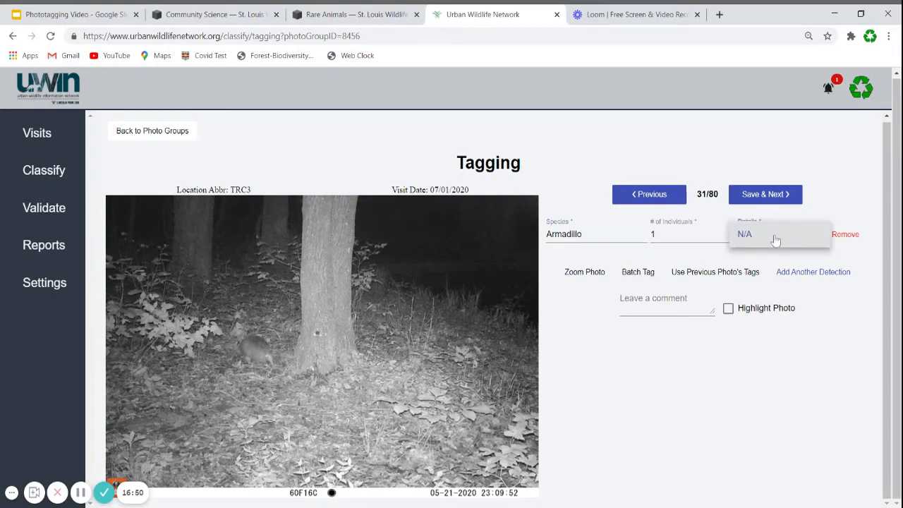
left_click(757, 240)
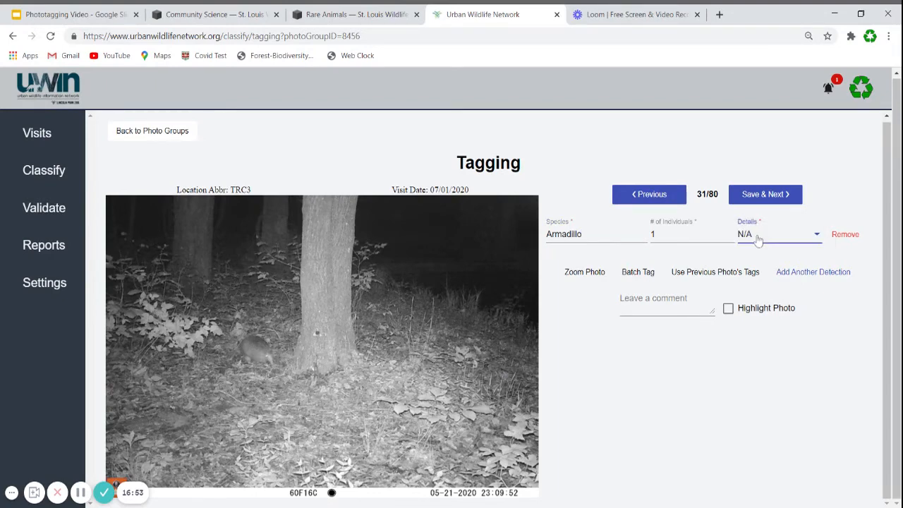
left_click(760, 198)
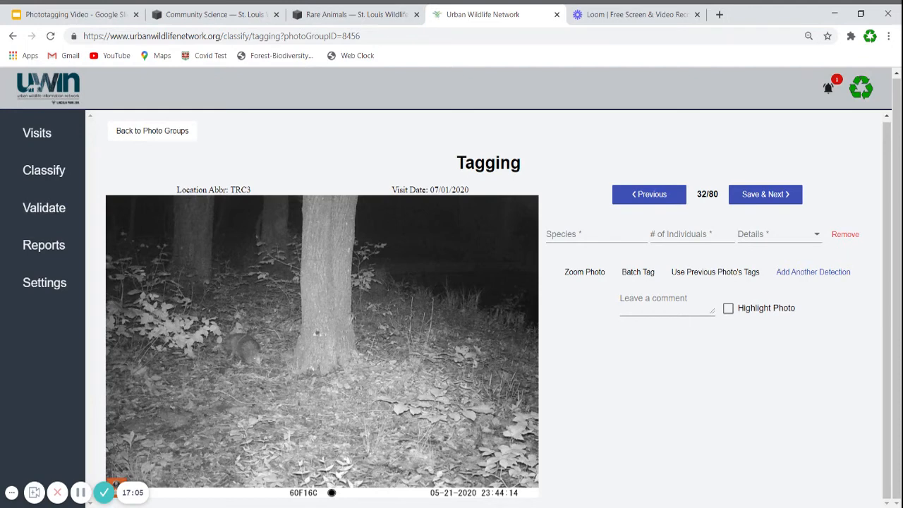
Step: Apply the previous photo's tags to photo 32 and save it
left_click(715, 272)
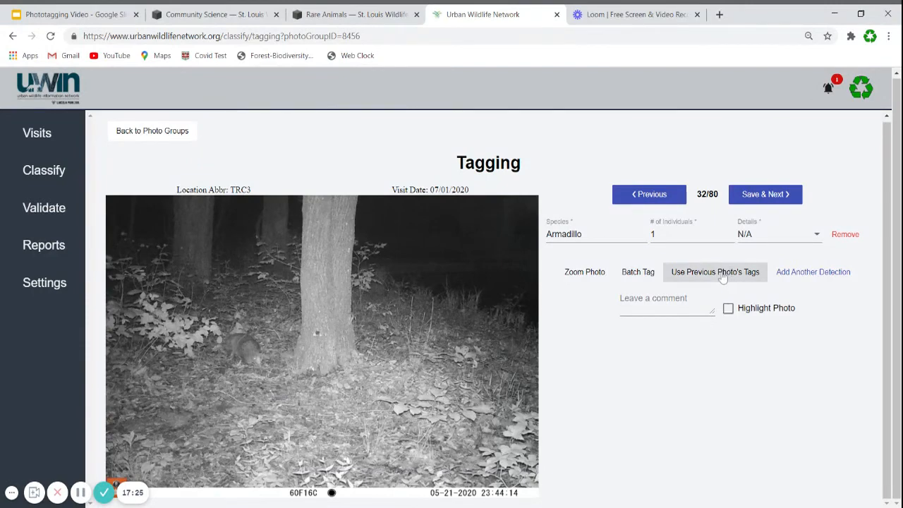
left_click(753, 202)
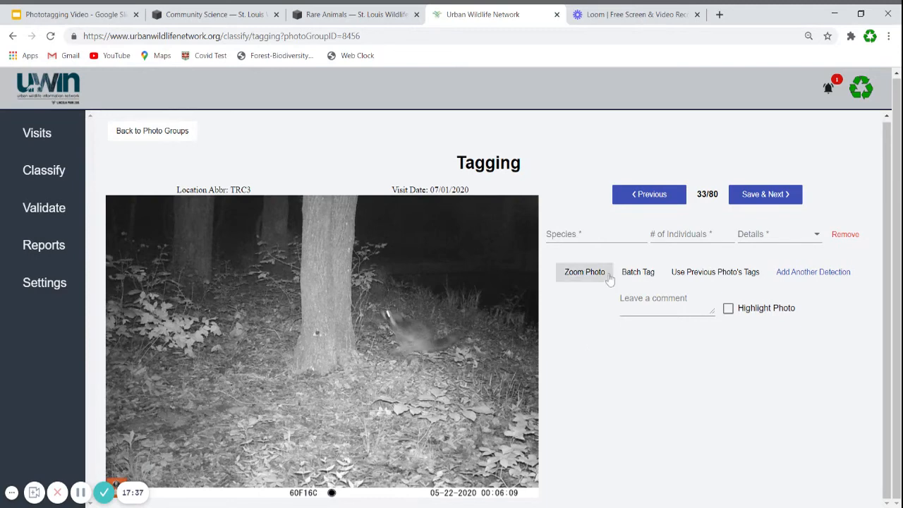
Step: Tag photo 33 as one Raccoon with details N/A and save it
left_click(548, 234)
type("rac")
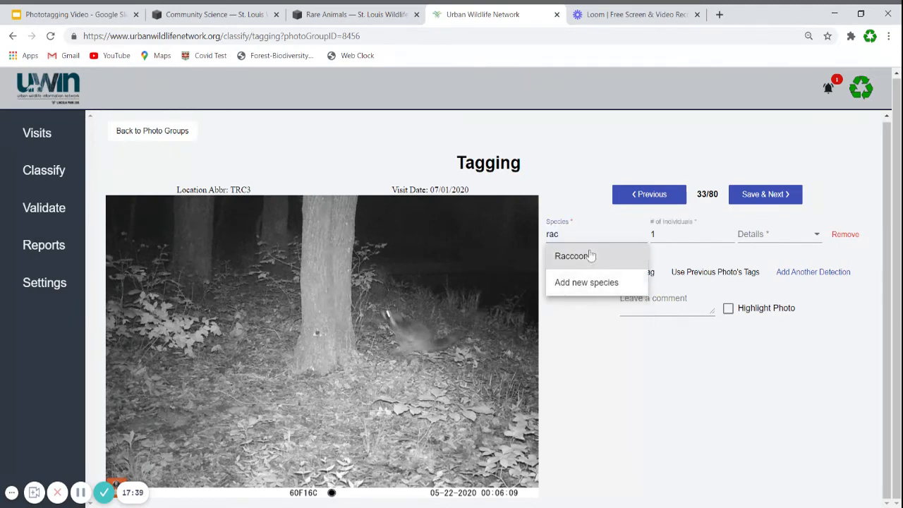
left_click(586, 256)
left_click(764, 238)
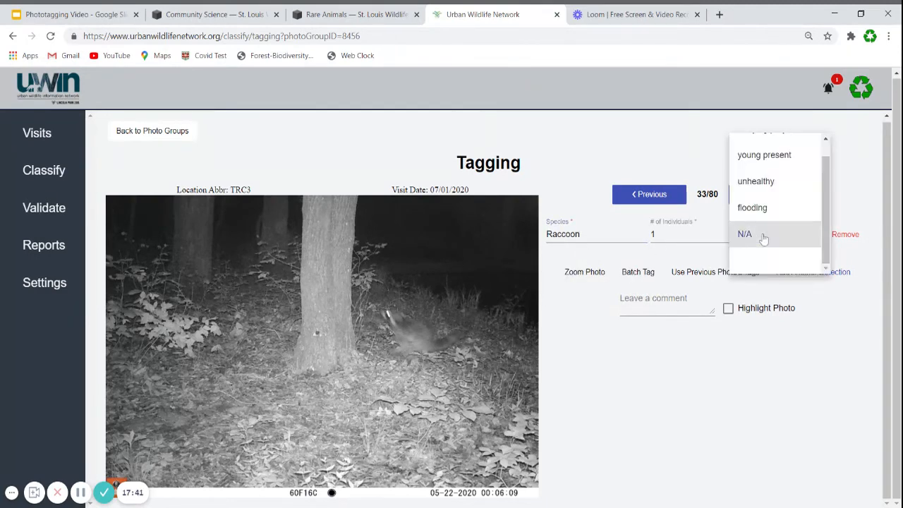
scroll(763, 238, "up", 1)
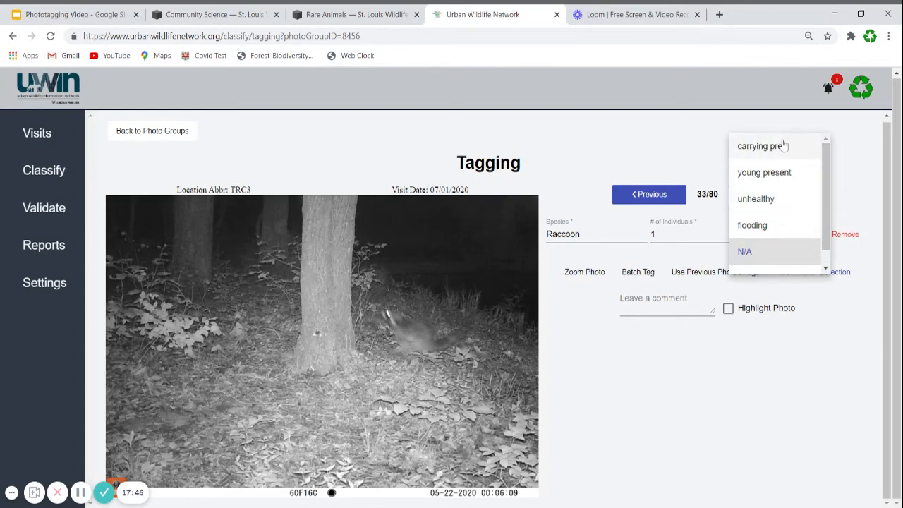
scroll(776, 162, "down", 1)
left_click(770, 244)
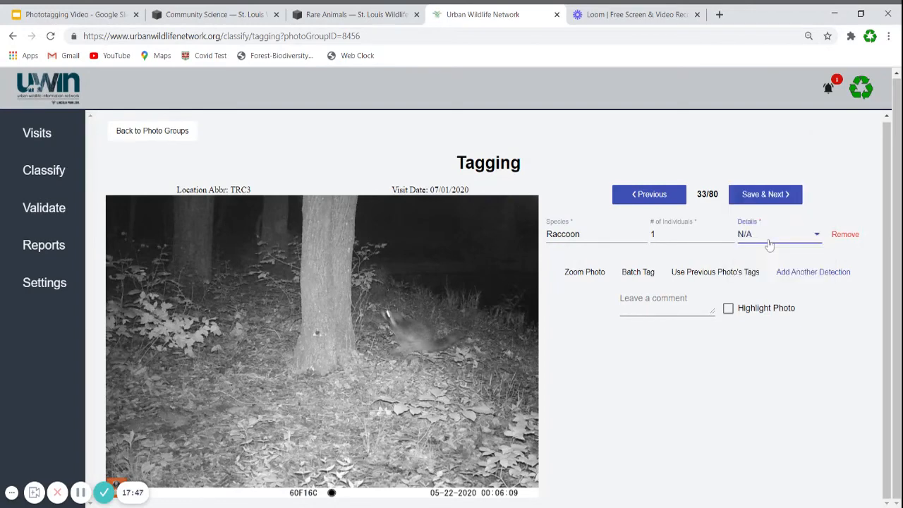
left_click(775, 196)
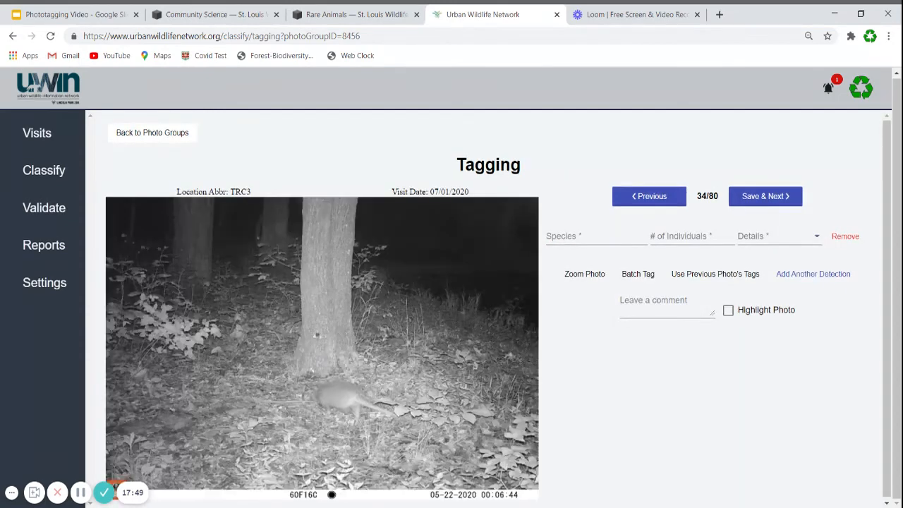
Step: Tag photo 34 as one Armadillo with details N/A, mark it as a highlight photo and save it
left_click(584, 244)
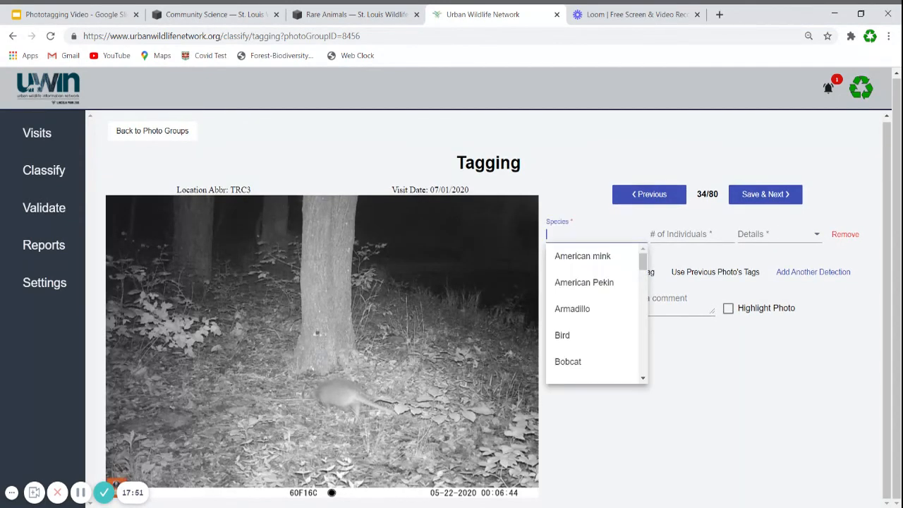
type("ar")
left_click(600, 257)
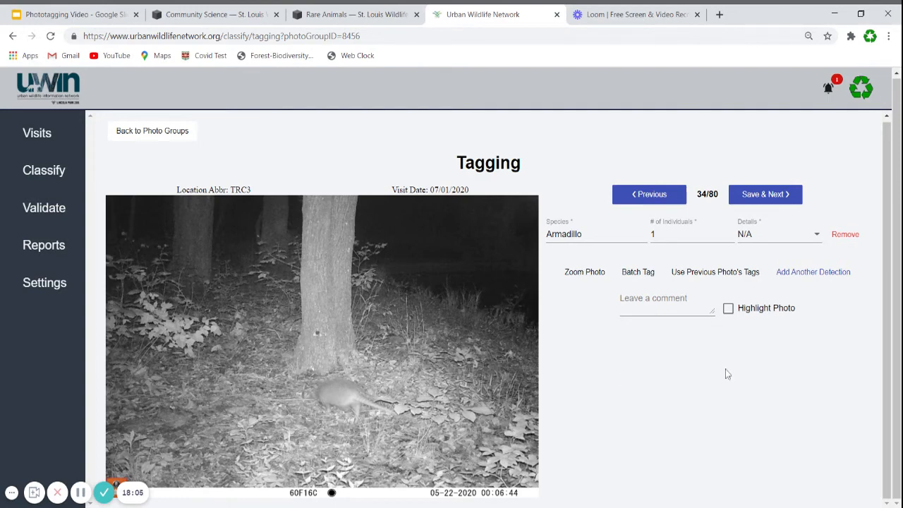
left_click(730, 311)
left_click(760, 198)
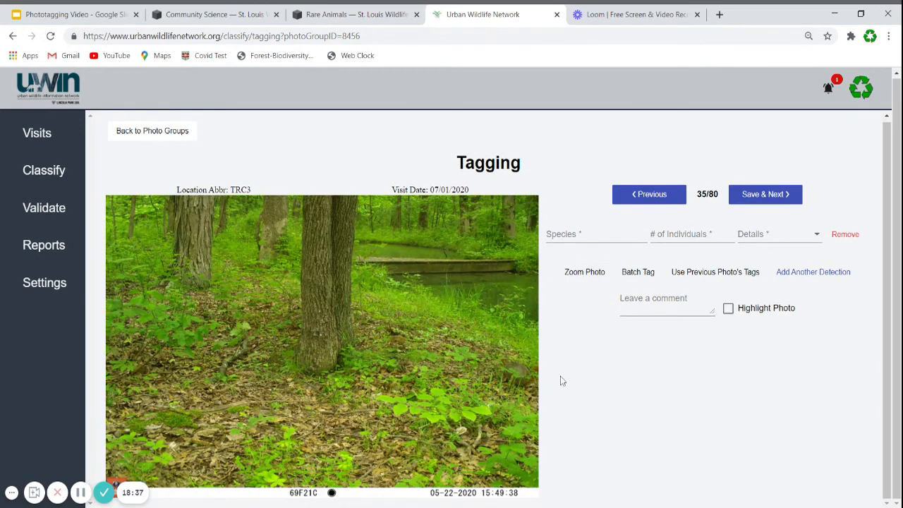
Step: Inspect photo 35 enlarged, tag it as one Fox squirrel with details N/A and save it
left_click(583, 275)
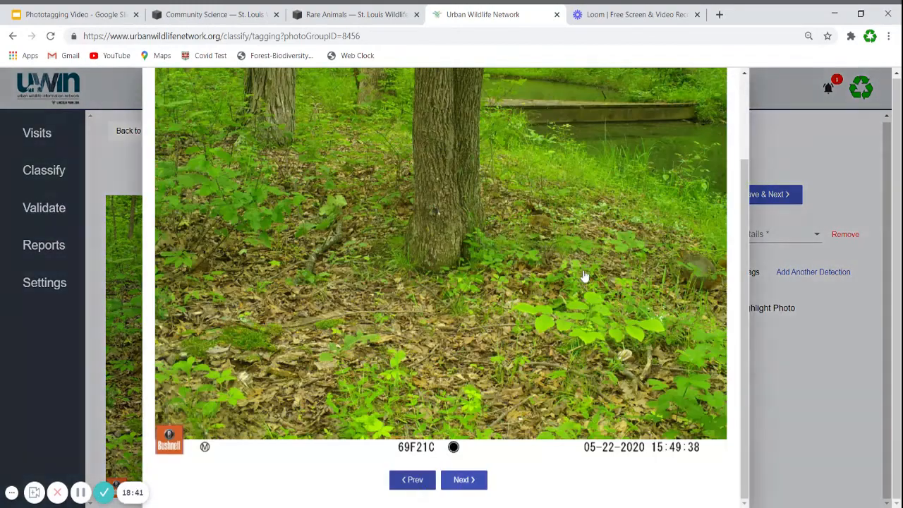
scroll(585, 275, "up", 2)
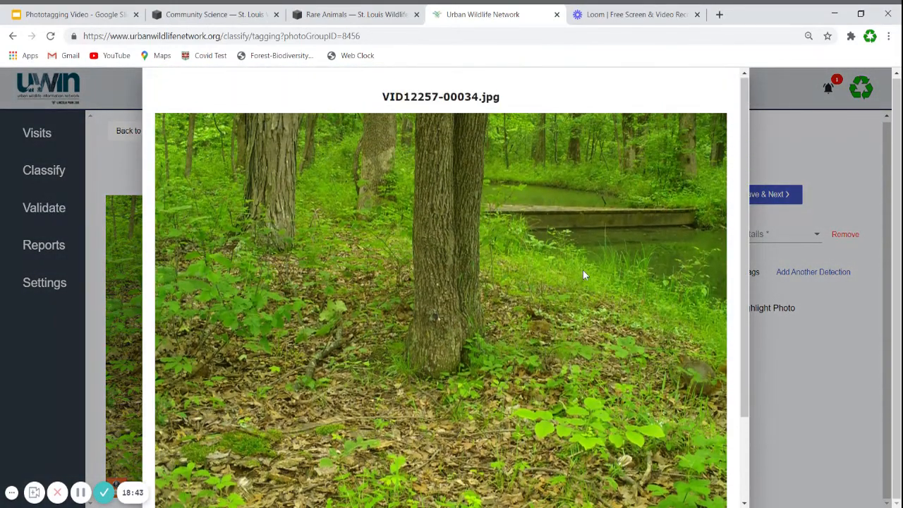
scroll(583, 275, "down", 1)
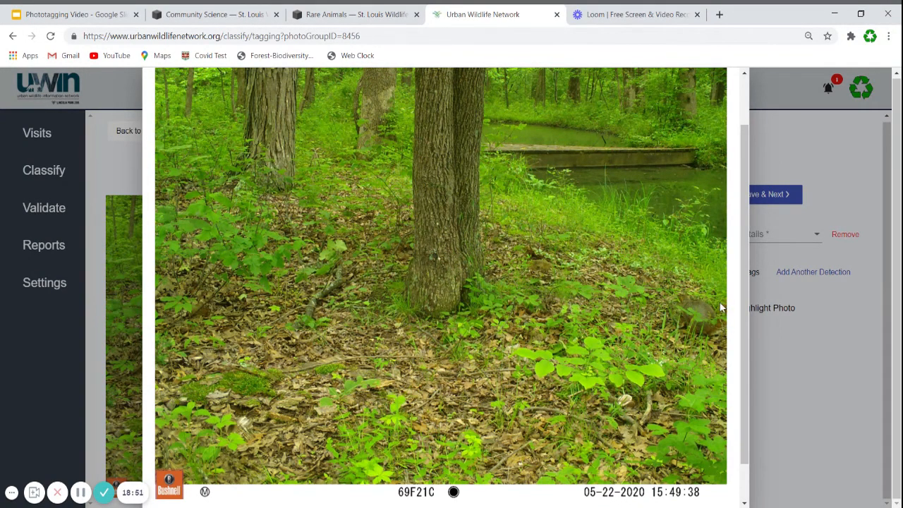
left_click(788, 347)
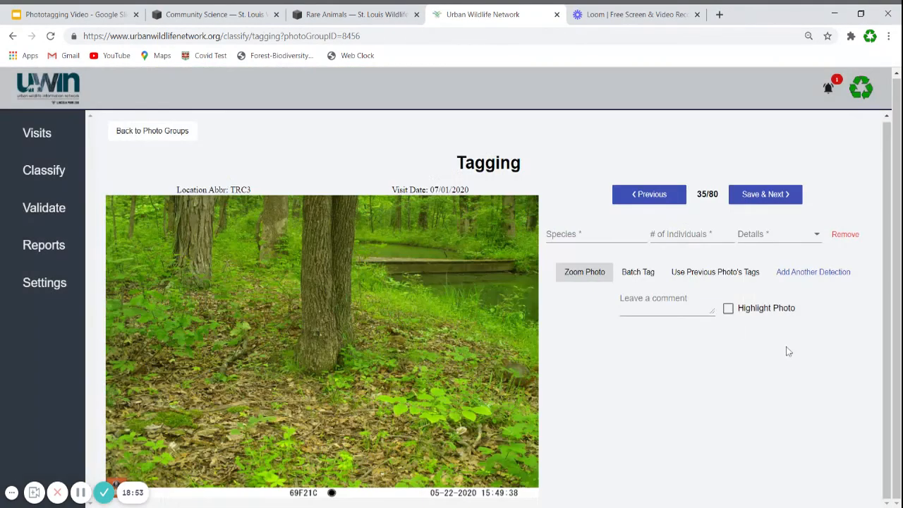
left_click(593, 234)
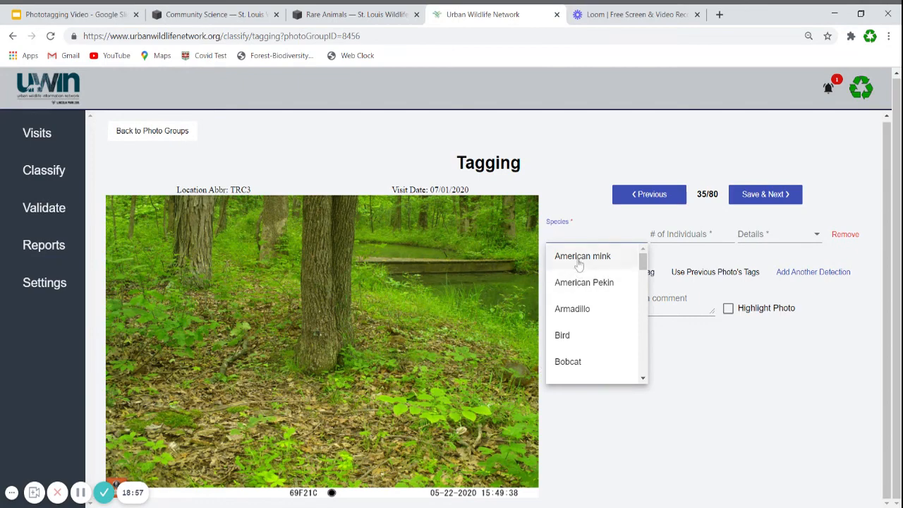
type("fox")
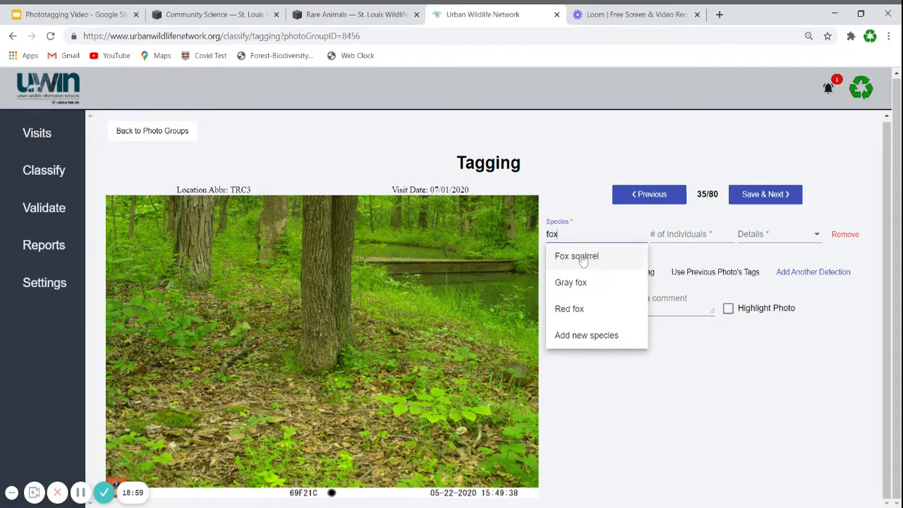
left_click(579, 256)
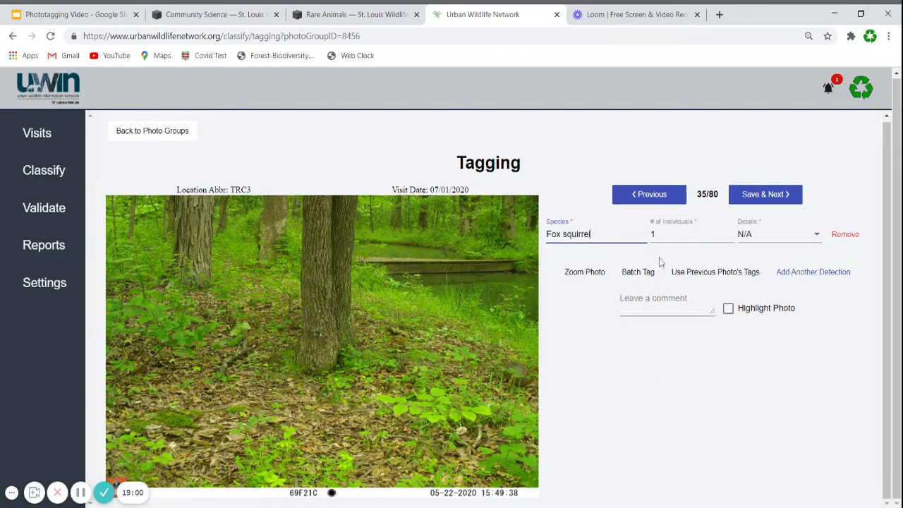
left_click(748, 241)
left_click(745, 240)
left_click(763, 195)
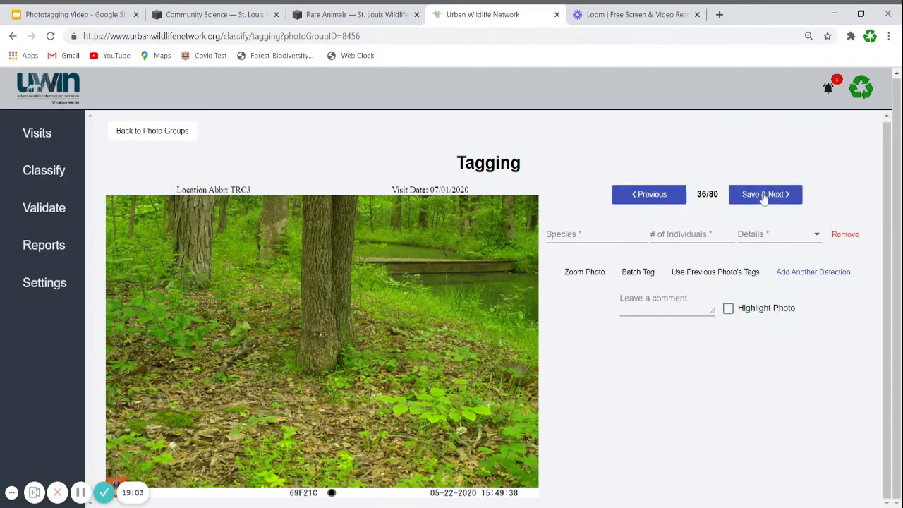
Step: Tag photo 36 as one Raccoon with details N/A and save it
left_click(596, 236)
type("rac")
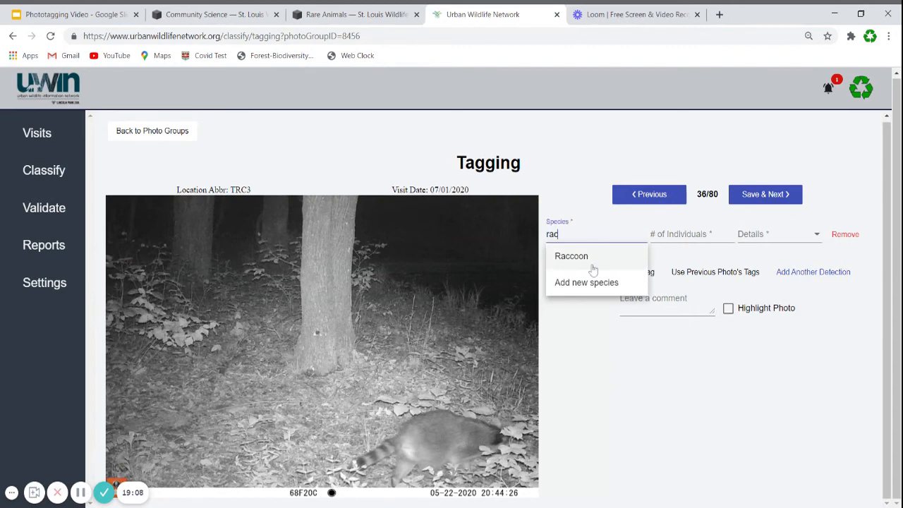
left_click(584, 260)
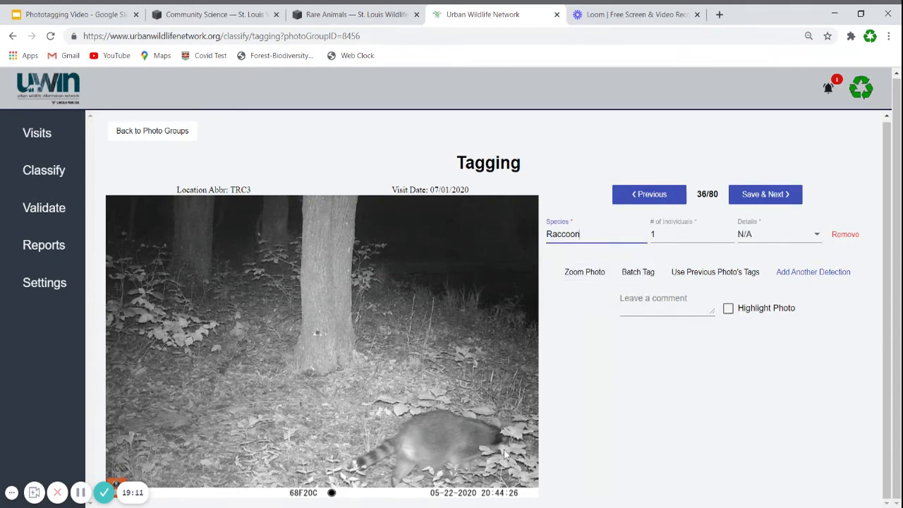
left_click(767, 198)
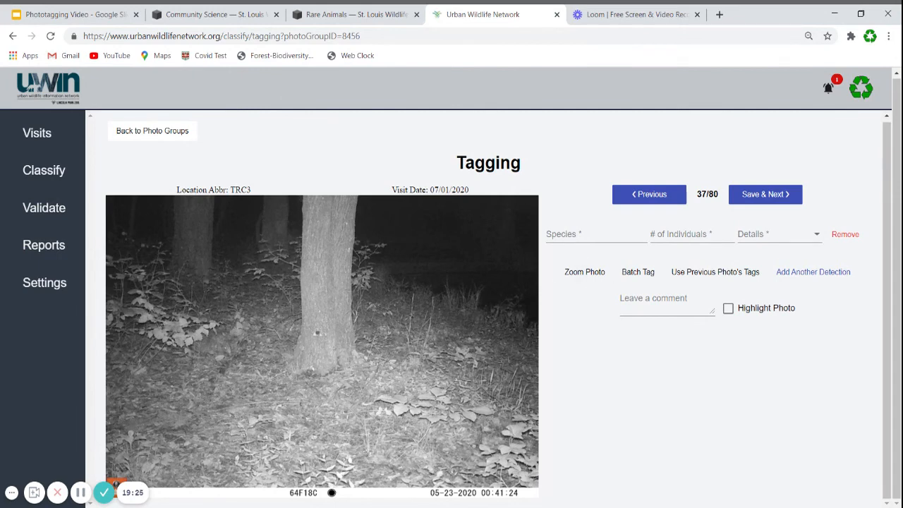
Step: Tag photo 37 with the species Unknown, one individual and details N/A
left_click(586, 235)
type("unkc")
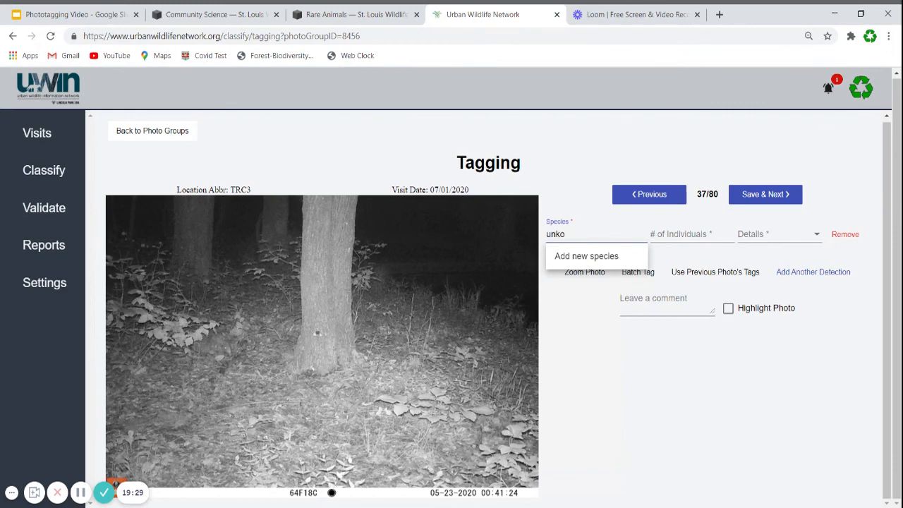
key("BackSpace")
type("now")
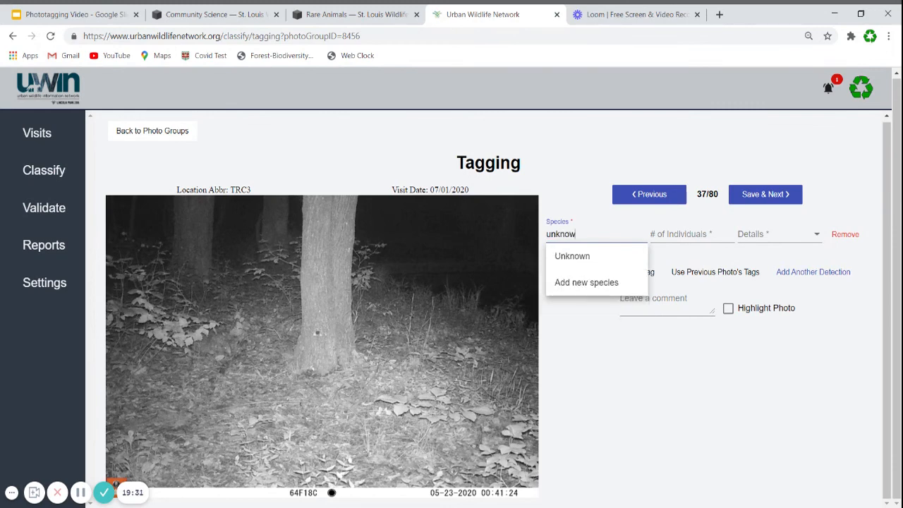
left_click(585, 258)
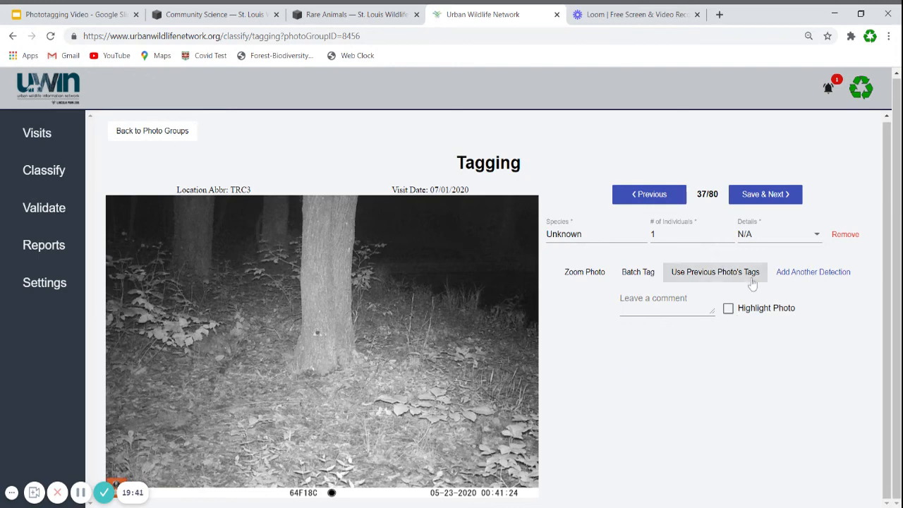
left_click(734, 198)
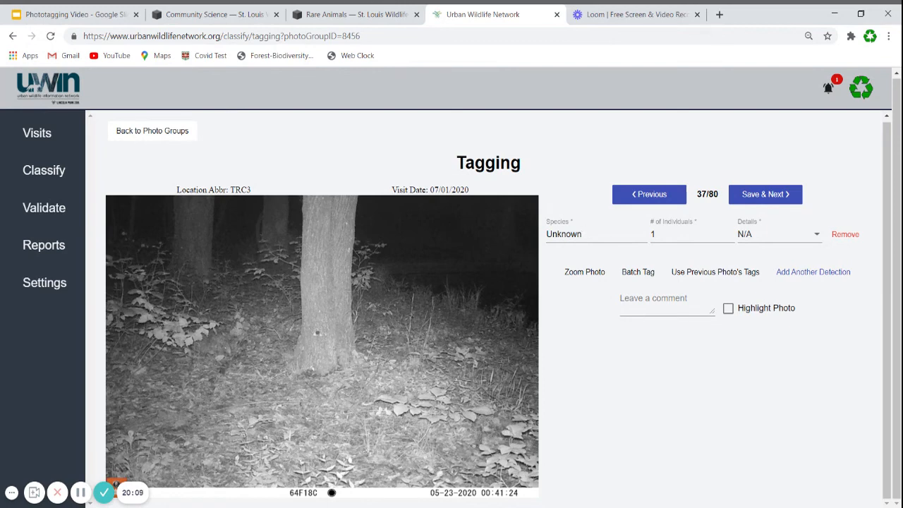
Step: Change the species of photo 37 to Empty
left_click_drag(584, 234, 536, 239)
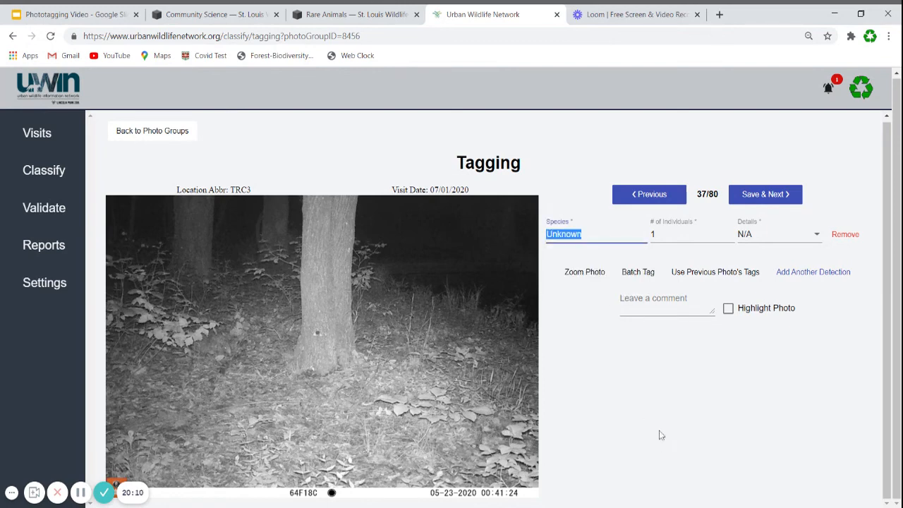
type("emot")
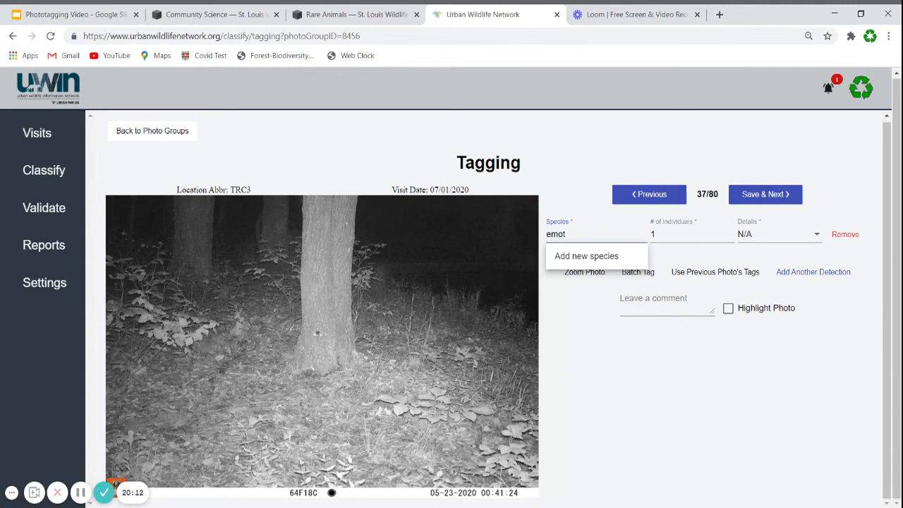
key("BackSpace")
key("BackSpace")
type("pt")
left_click(602, 260)
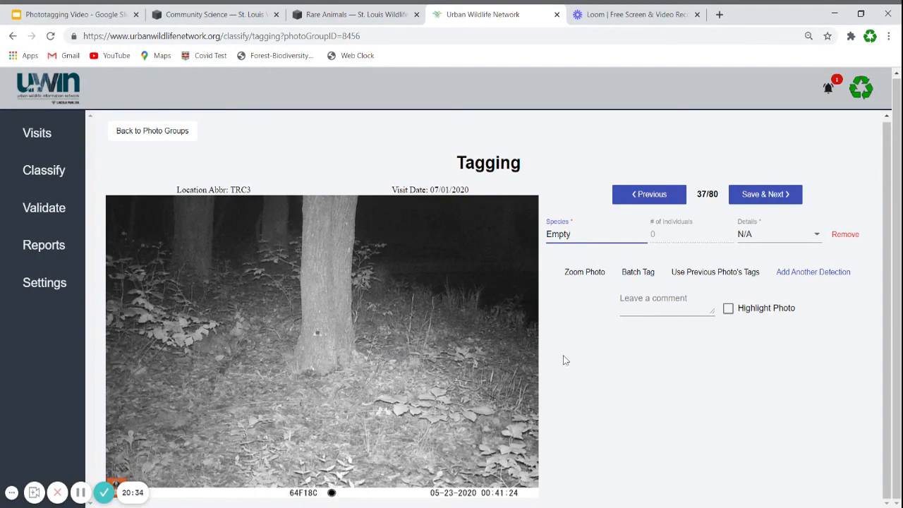
Step: Retag photo 37 as one Armadillo with details N/A, check the enlarged photo and save it
key("ctrl+a")
type("arm")
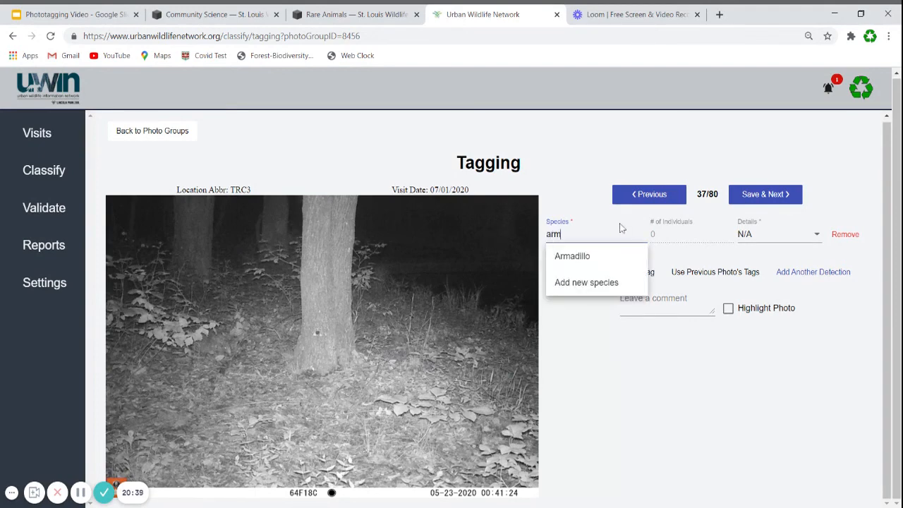
left_click(591, 256)
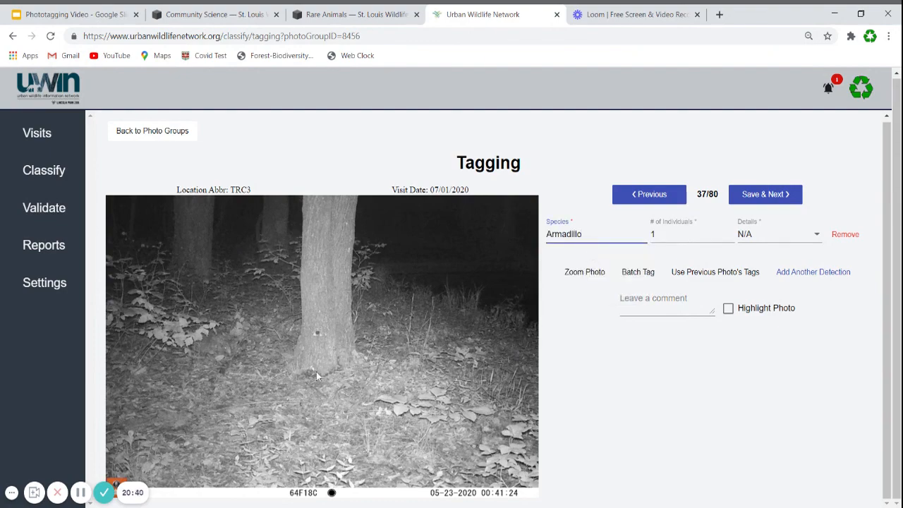
left_click(581, 273)
scroll(319, 262, "up", 5)
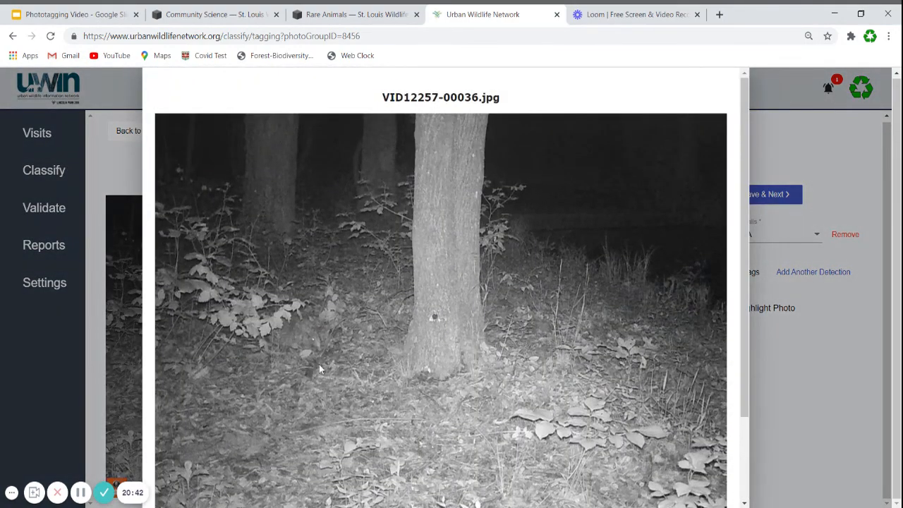
left_click(829, 453)
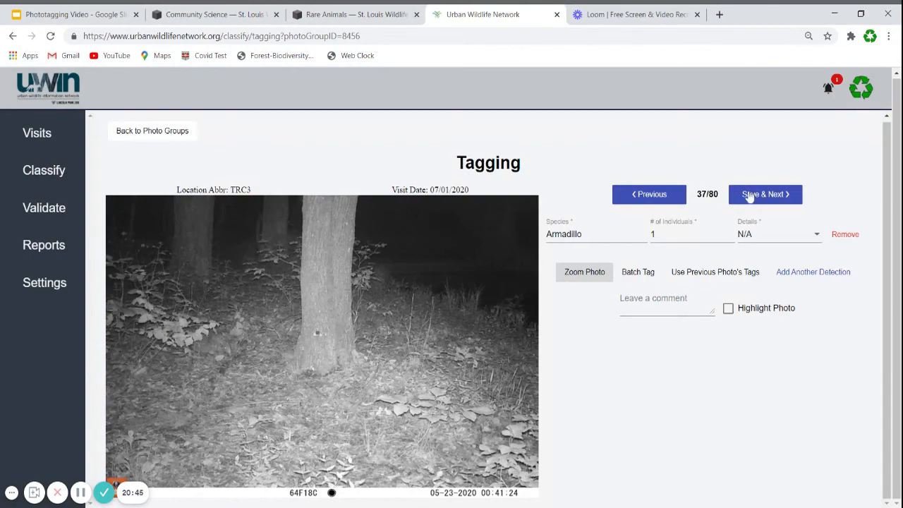
left_click(750, 196)
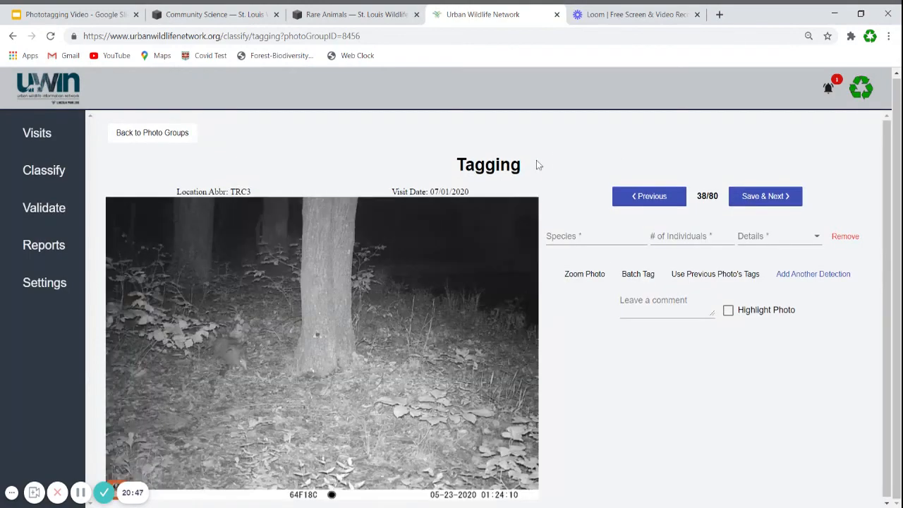